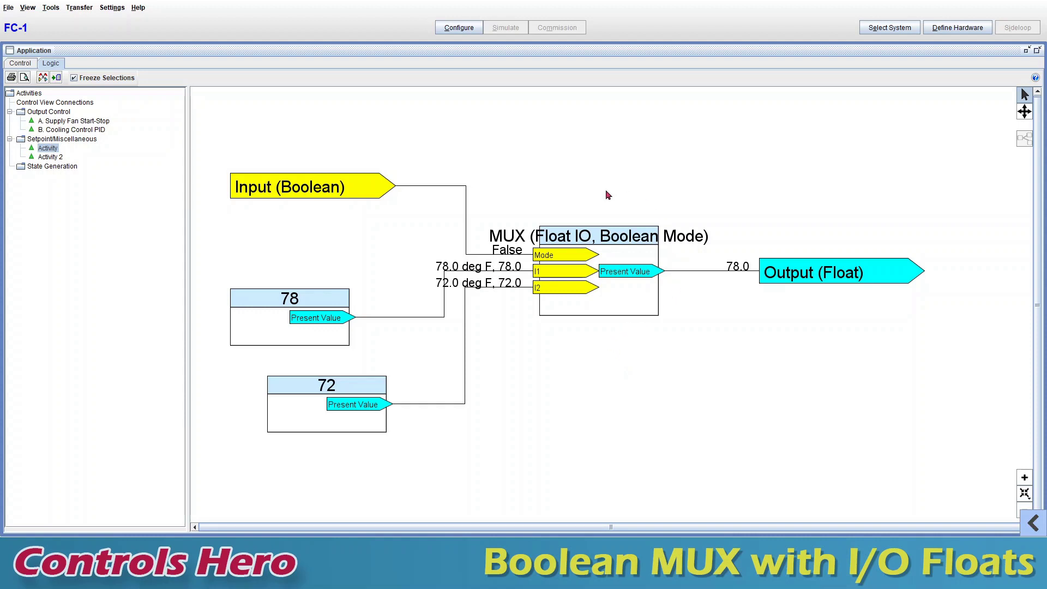
- Send a True test value to the Boolean input so the MUX output switches from 78.0 to 72.0
mouse_move(548, 295)
mouse_move(558, 264)
right_click(304, 191)
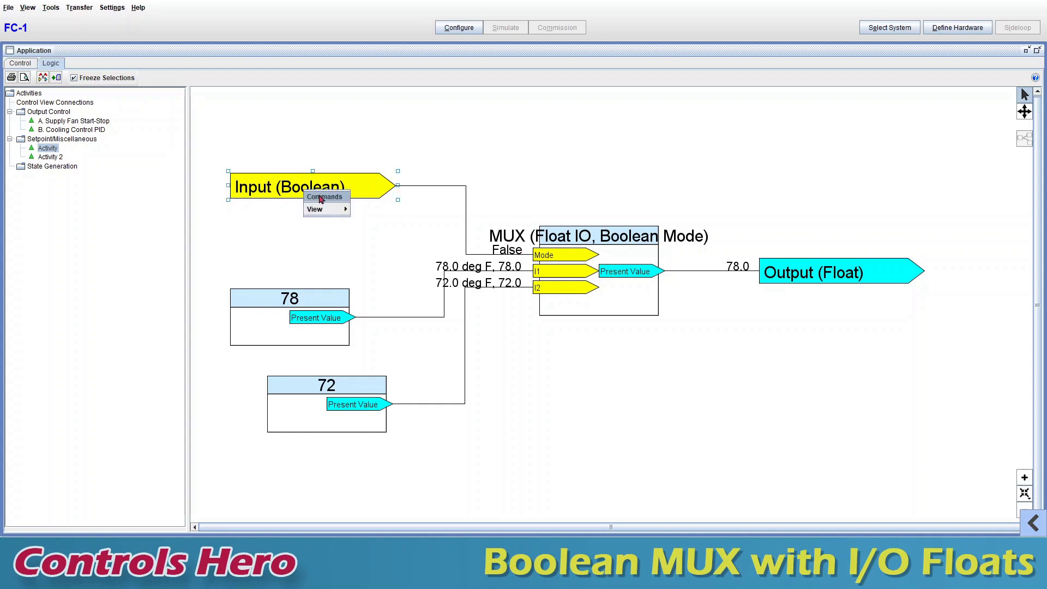
left_click(322, 197)
left_click(107, 72)
left_click(58, 82)
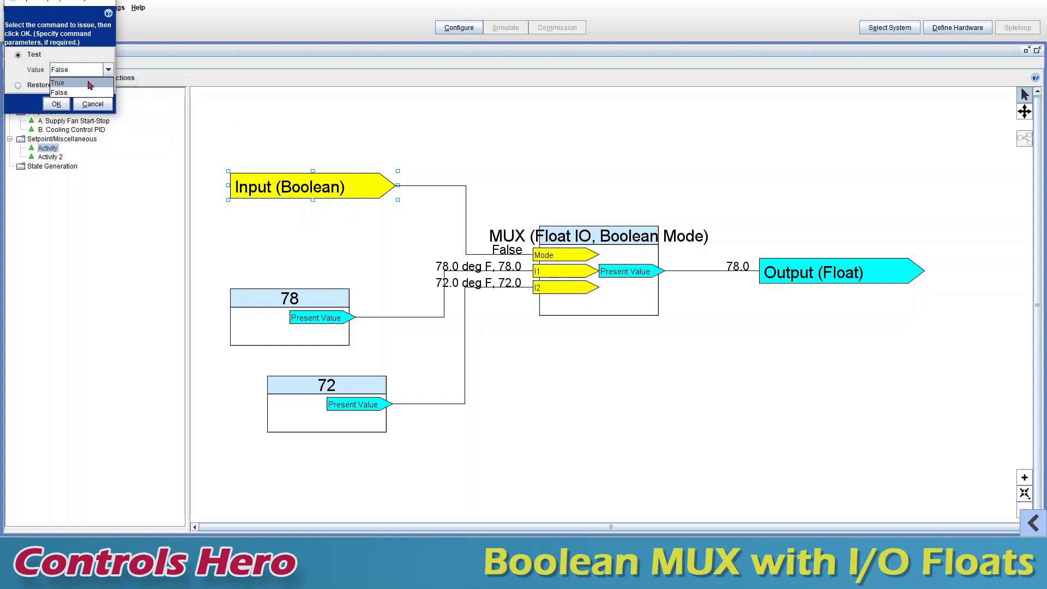
left_click(57, 104)
left_click(104, 110)
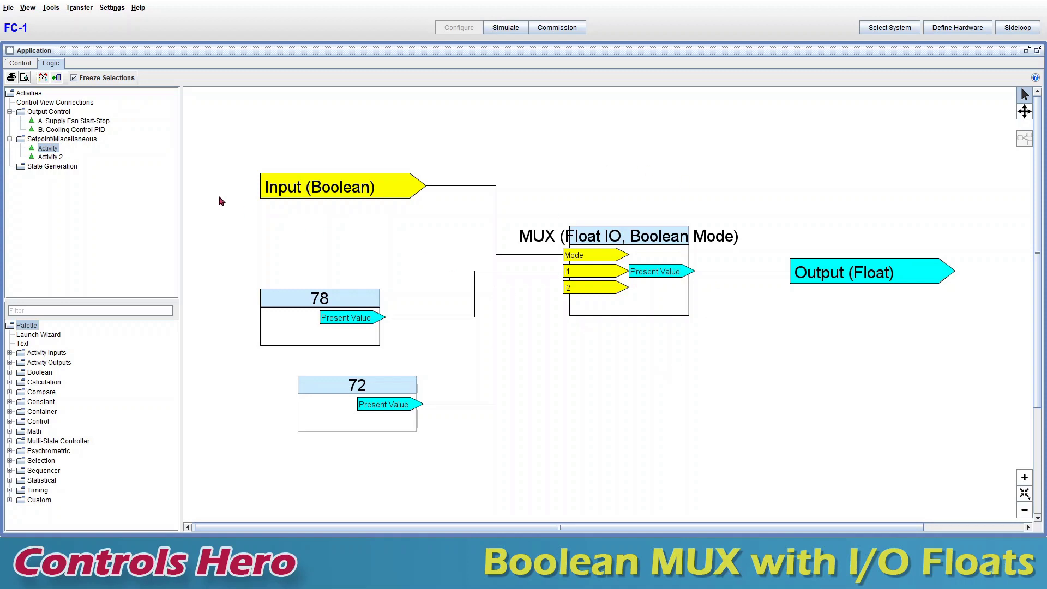
- Open the Activity 2 diagram and add a MUX (Float IO, Boolean Mode) block from the Selection palette group
left_click(51, 157)
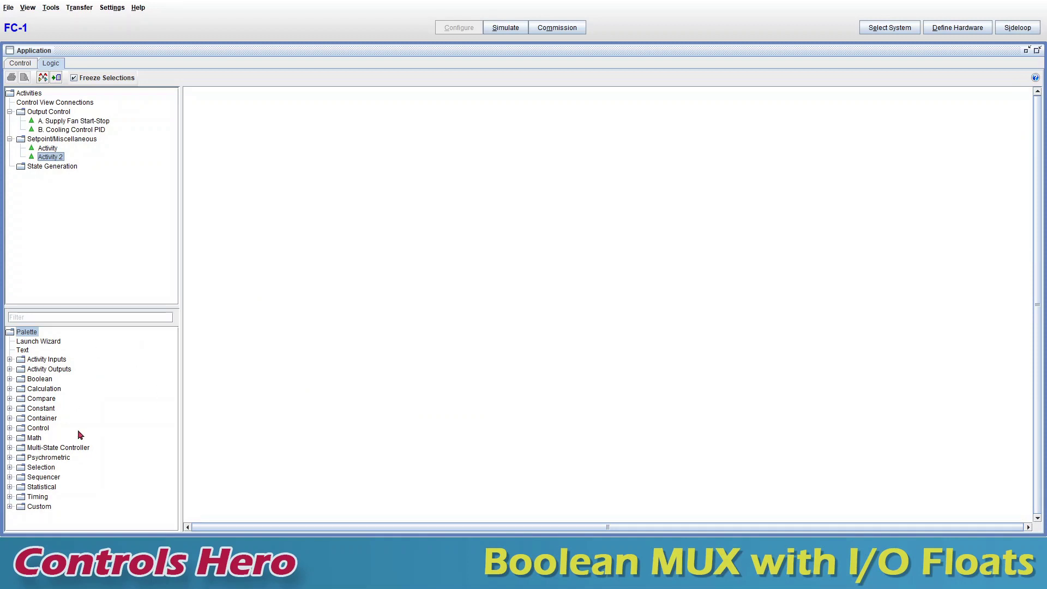
left_click(42, 469)
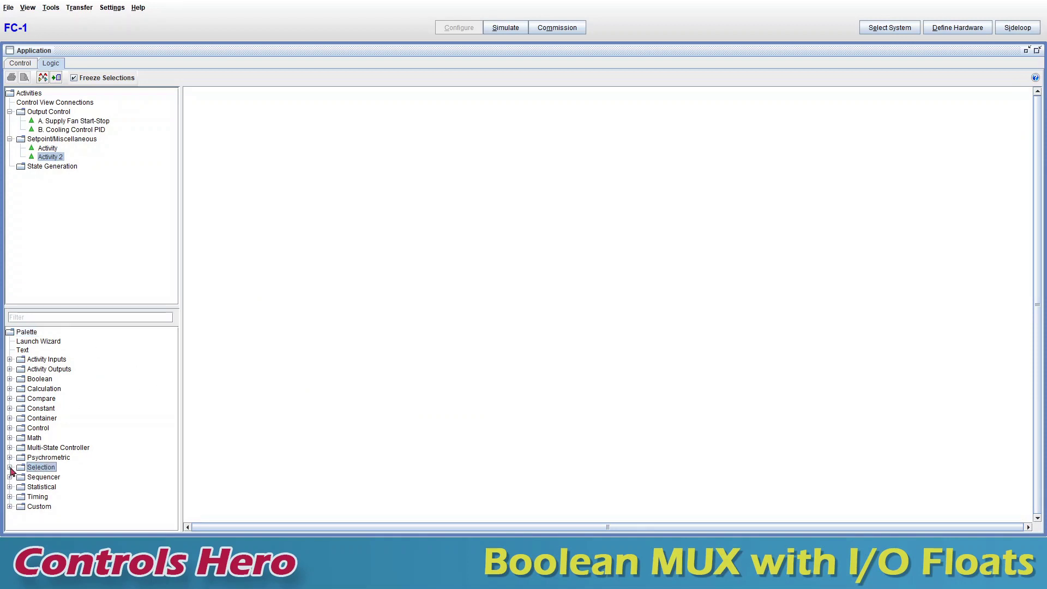
left_click(10, 468)
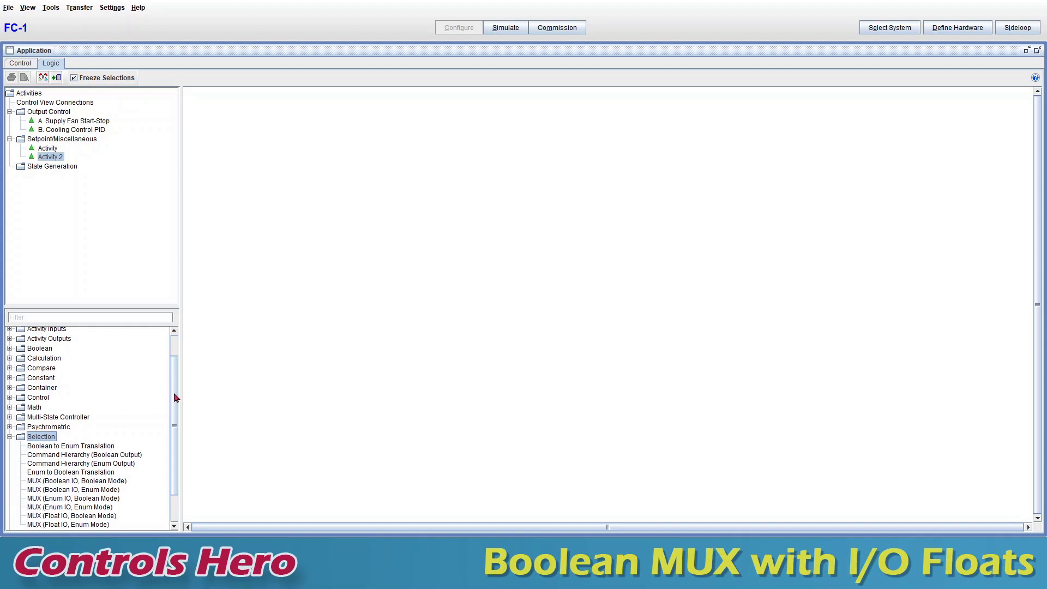
scroll(176, 404, "down", 2)
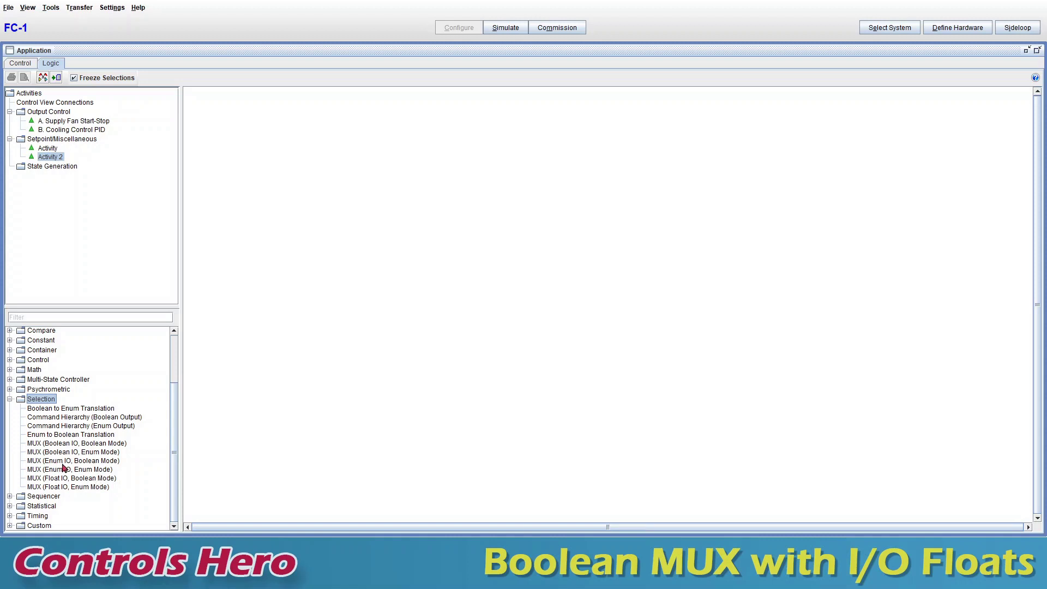
left_click(100, 480)
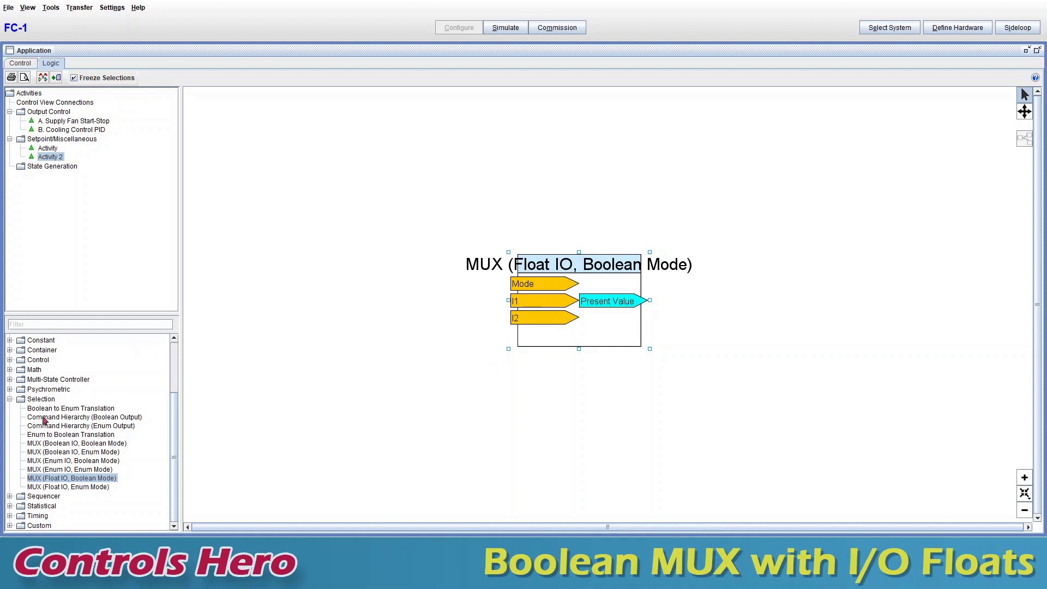
left_click(9, 400)
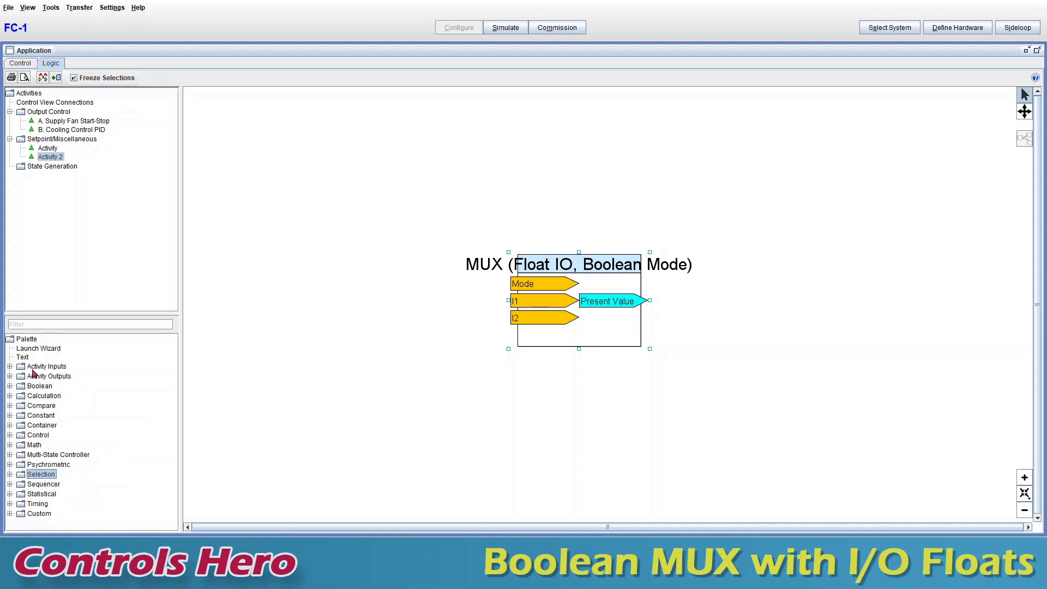
- Filter the palette with 'mux boolean f', select the MUX result, and delete the duplicate MUX block
left_click(32, 325)
type("mux")
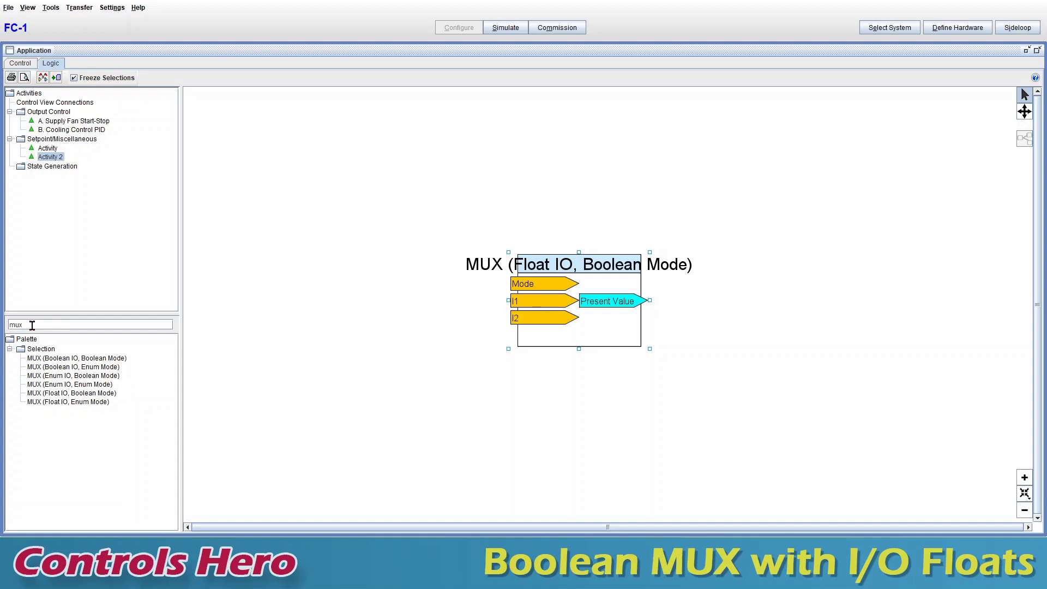
type(" b")
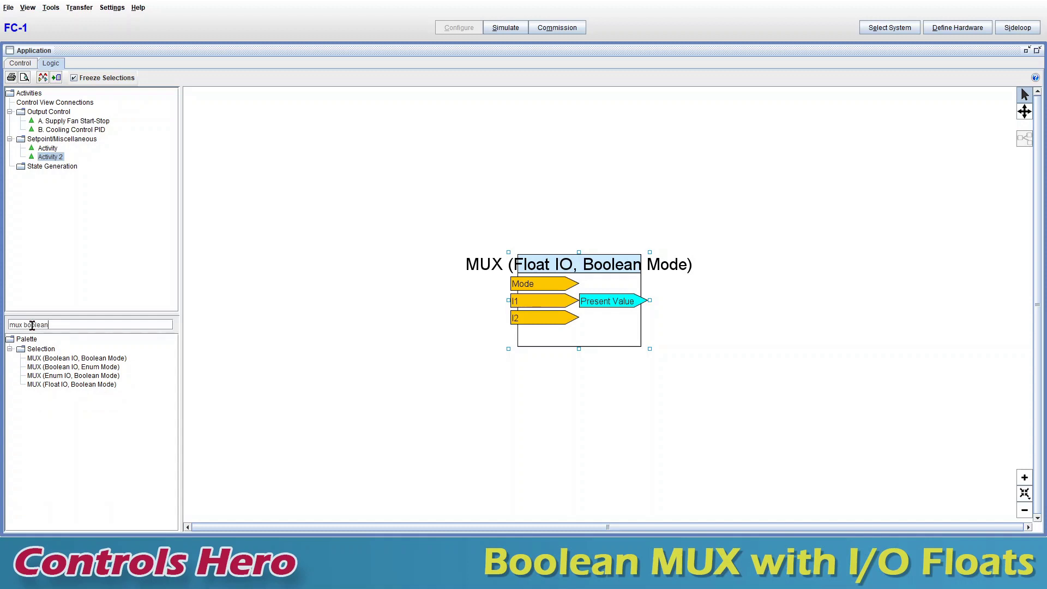
type("oolean flo")
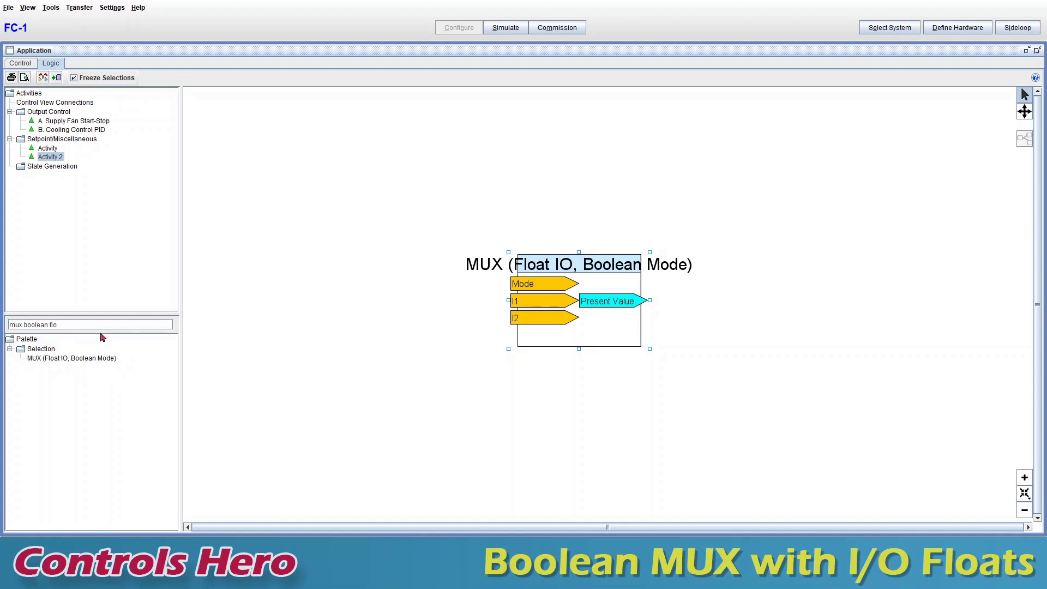
left_click(94, 361)
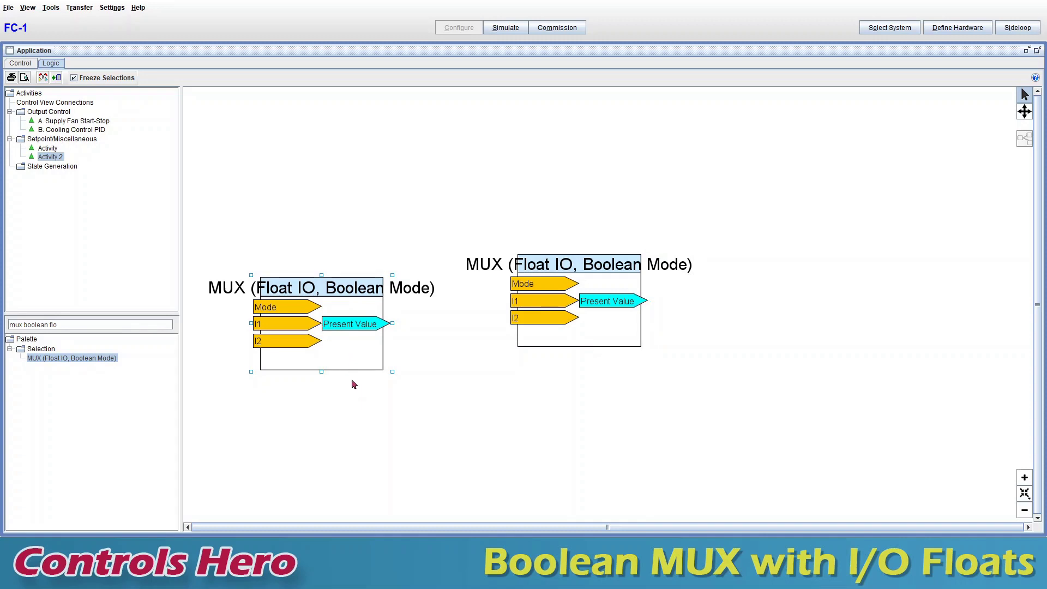
key("Delete")
key("Return")
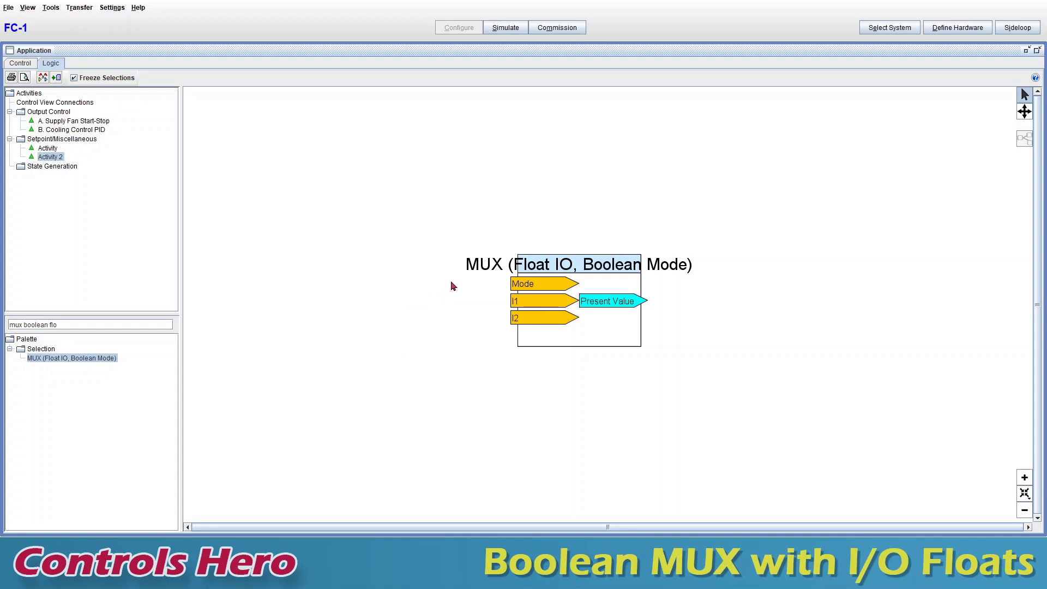
mouse_move(522, 287)
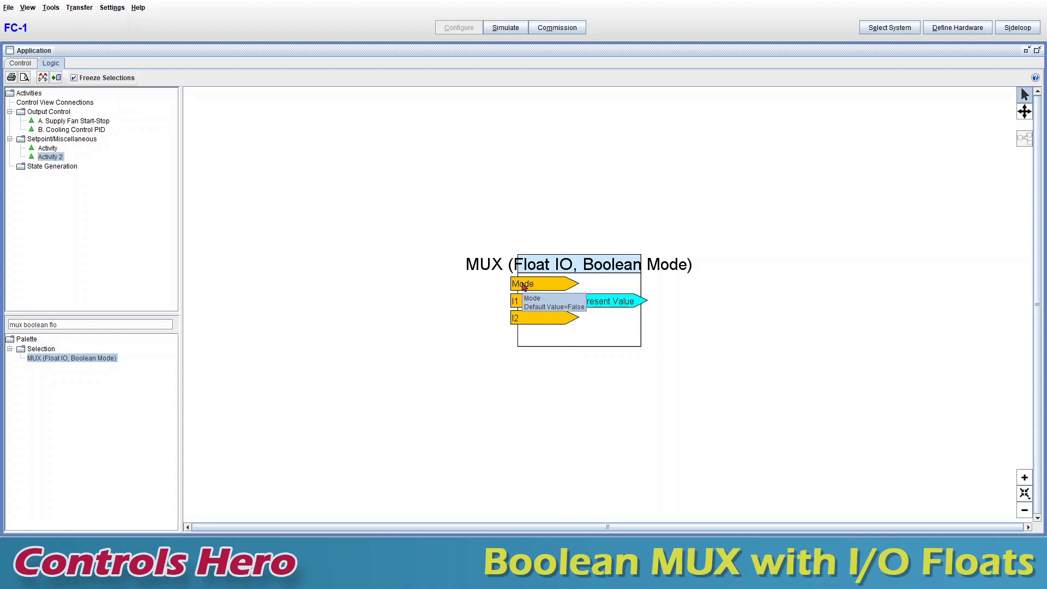
mouse_move(515, 310)
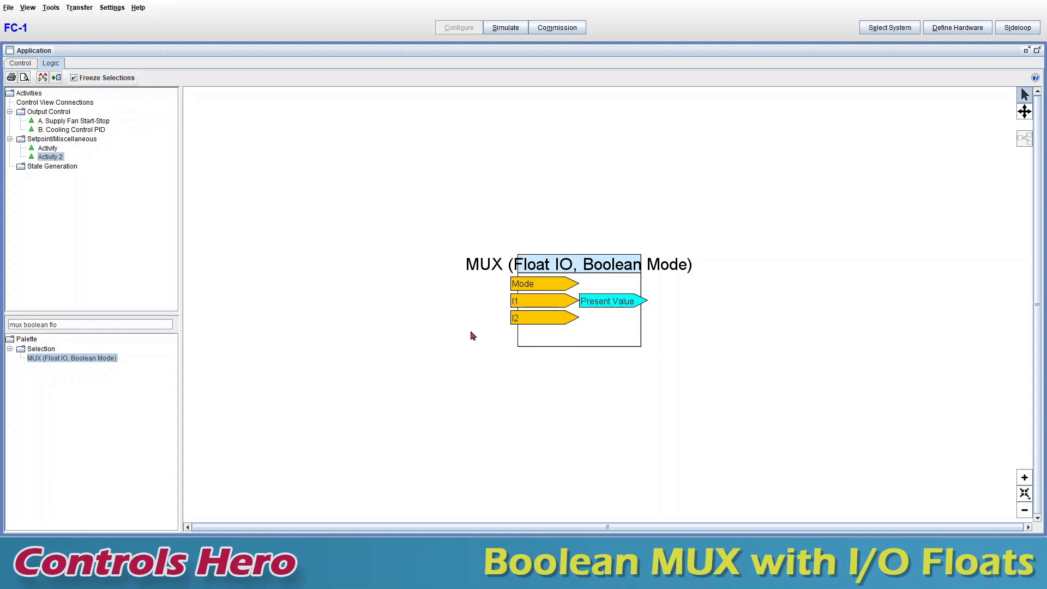
mouse_move(577, 311)
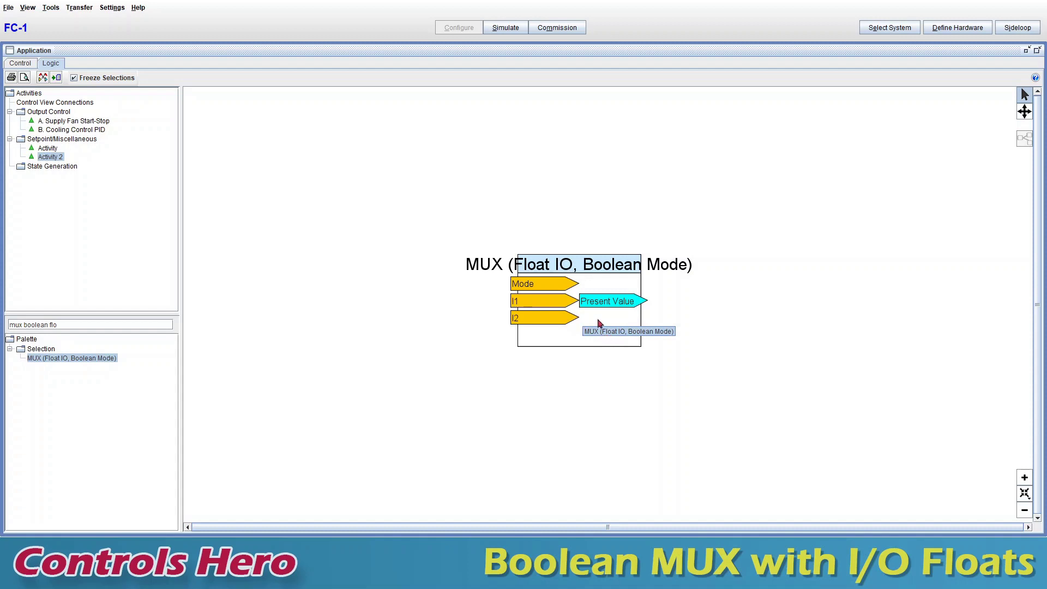
- Open the MUX block's details for editing and try a False mode for I1, then discard it
double_click(597, 318)
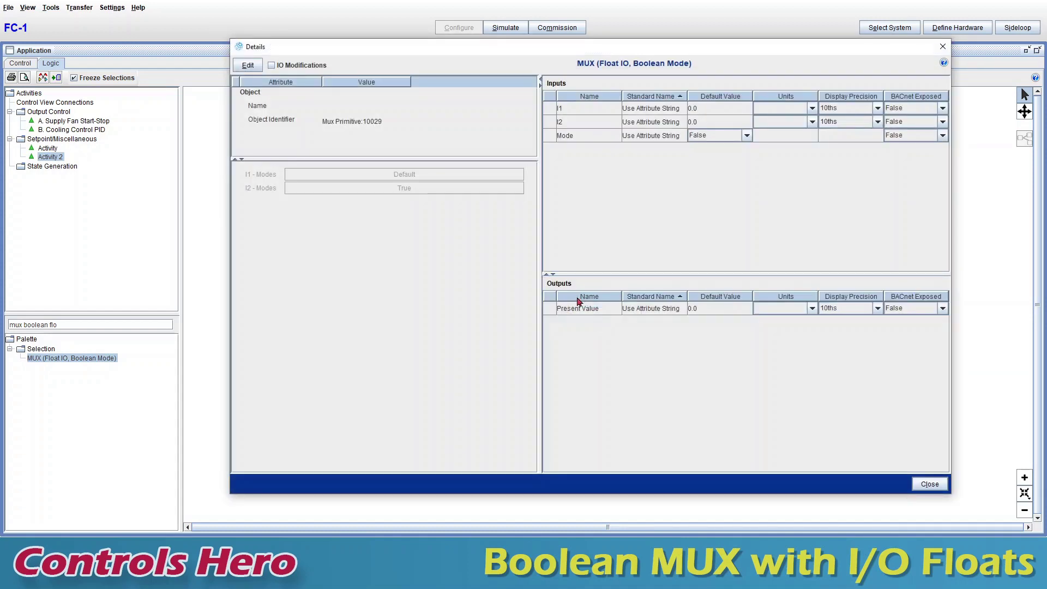
left_click(247, 65)
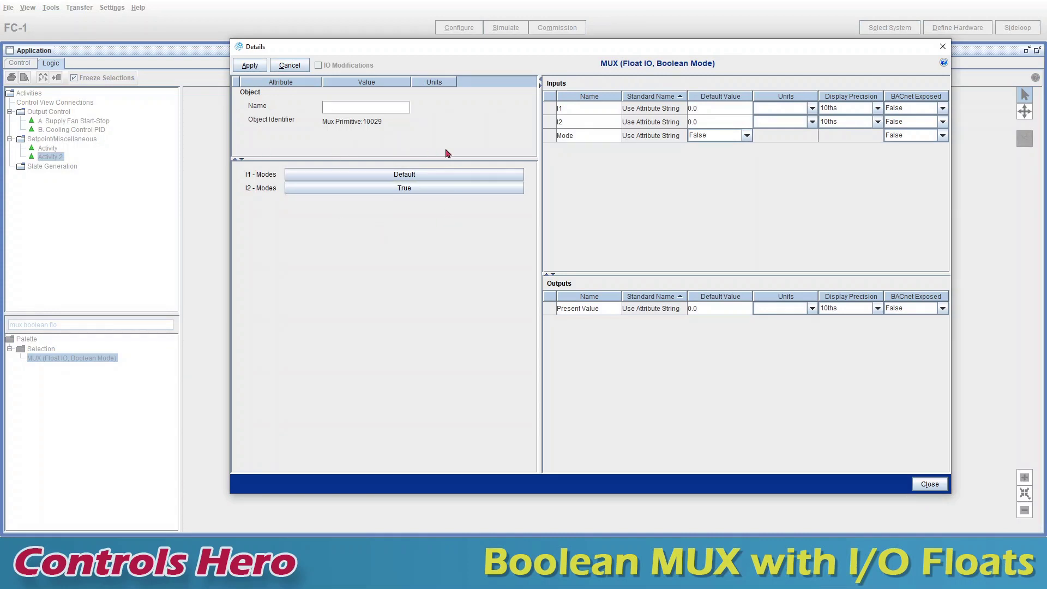
left_click(421, 177)
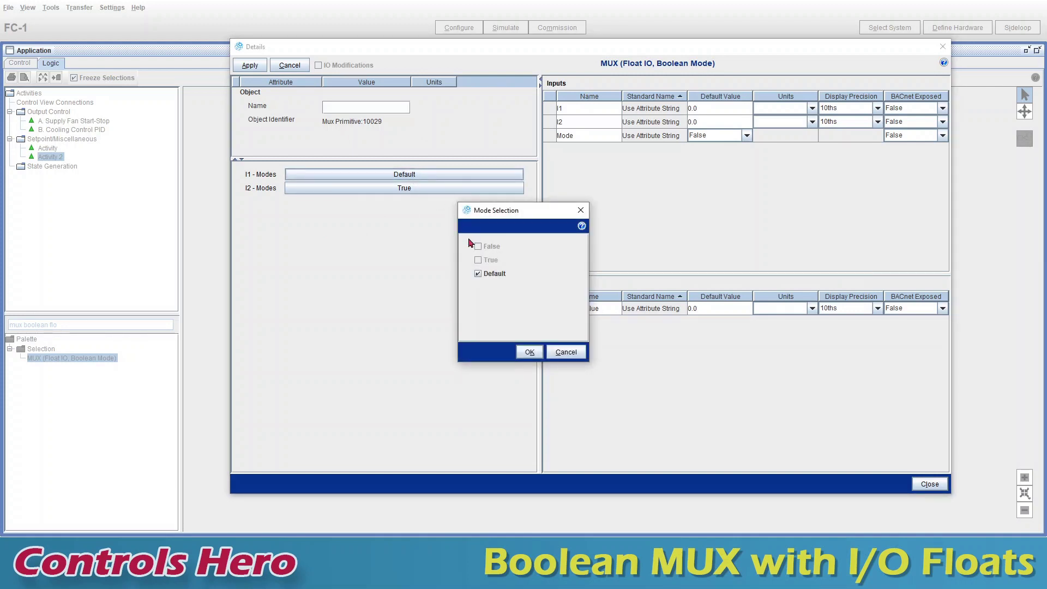
left_click(479, 276)
left_click(478, 248)
left_click(530, 353)
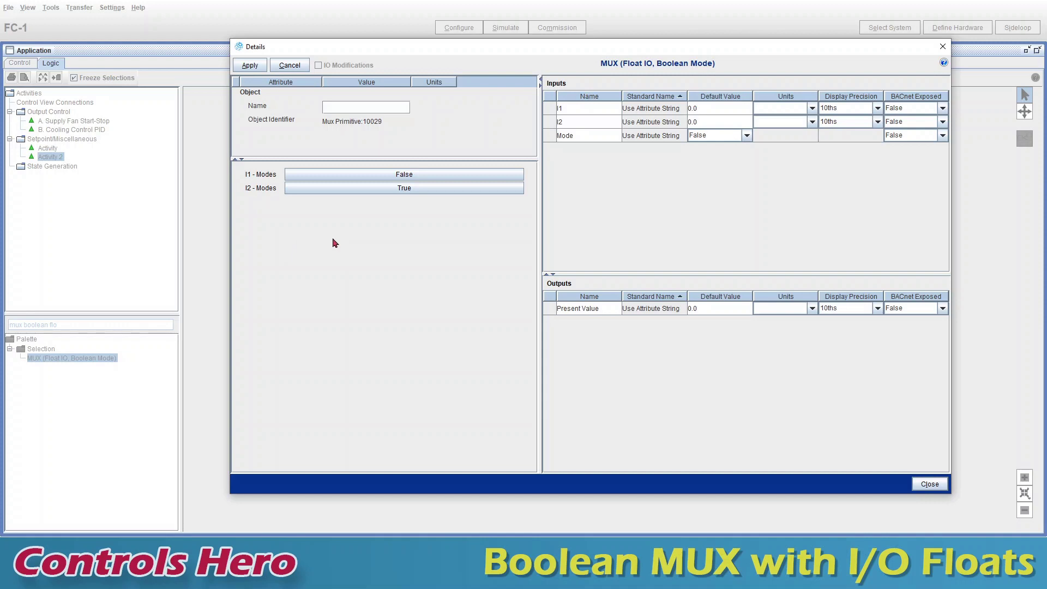
left_click(426, 178)
left_click(479, 247)
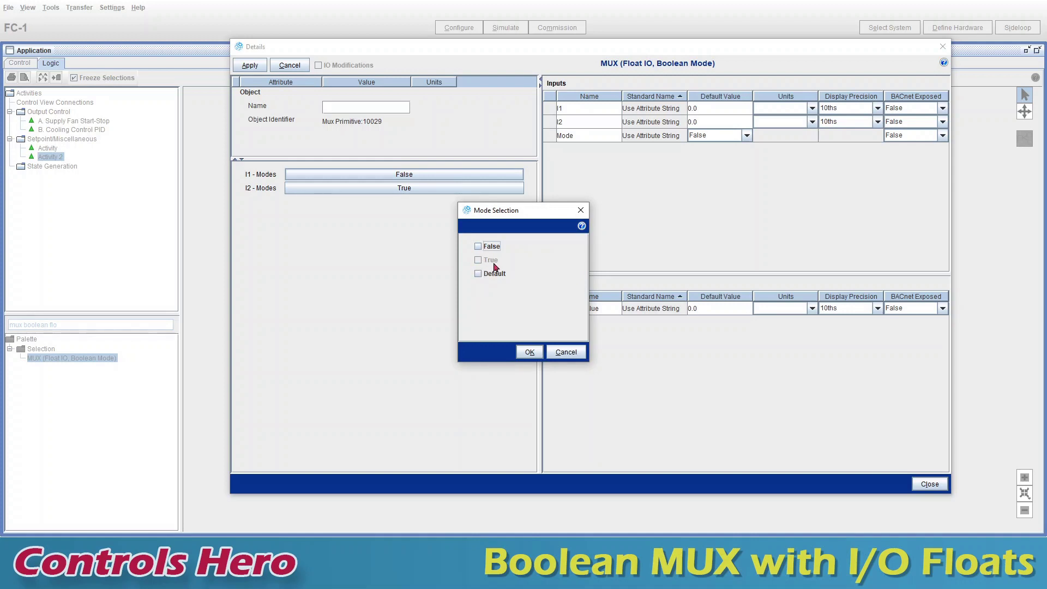
left_click(566, 352)
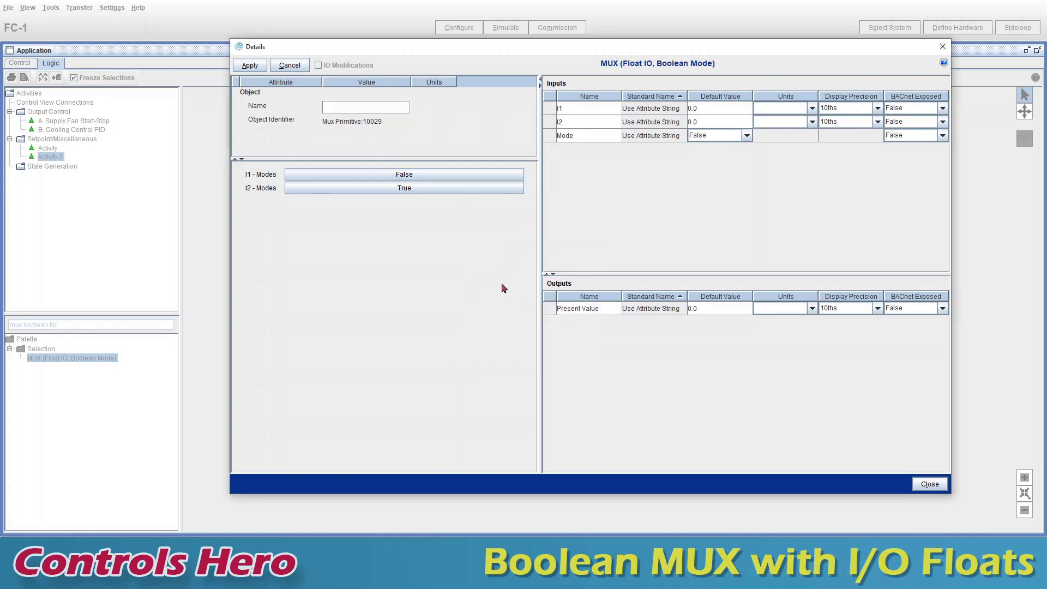
- Set I1's mode to True only and I2's mode to False, then apply the changes
left_click(429, 192)
left_click(478, 260)
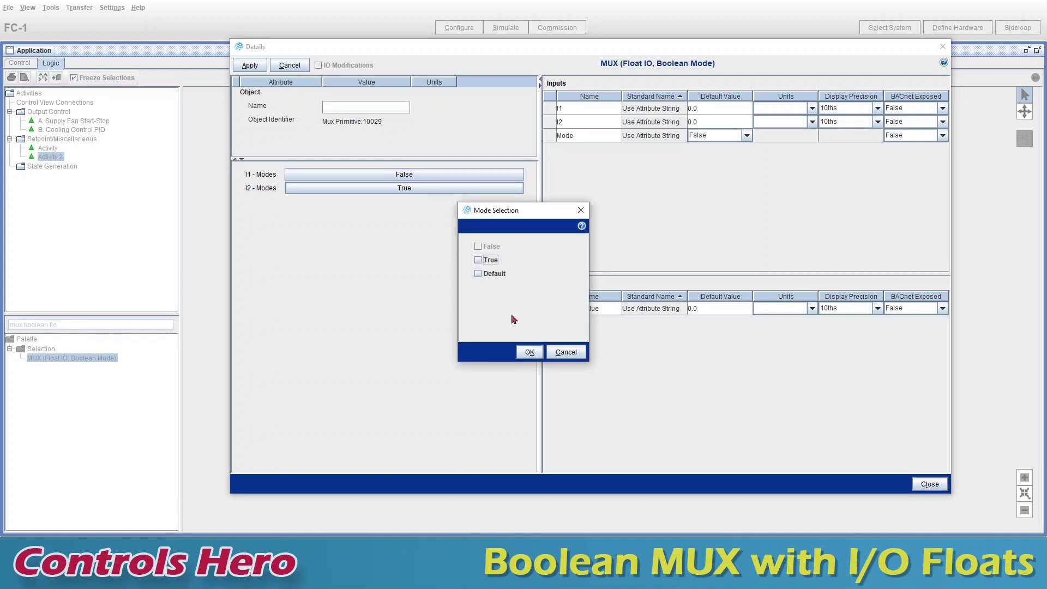
left_click(529, 351)
left_click(423, 180)
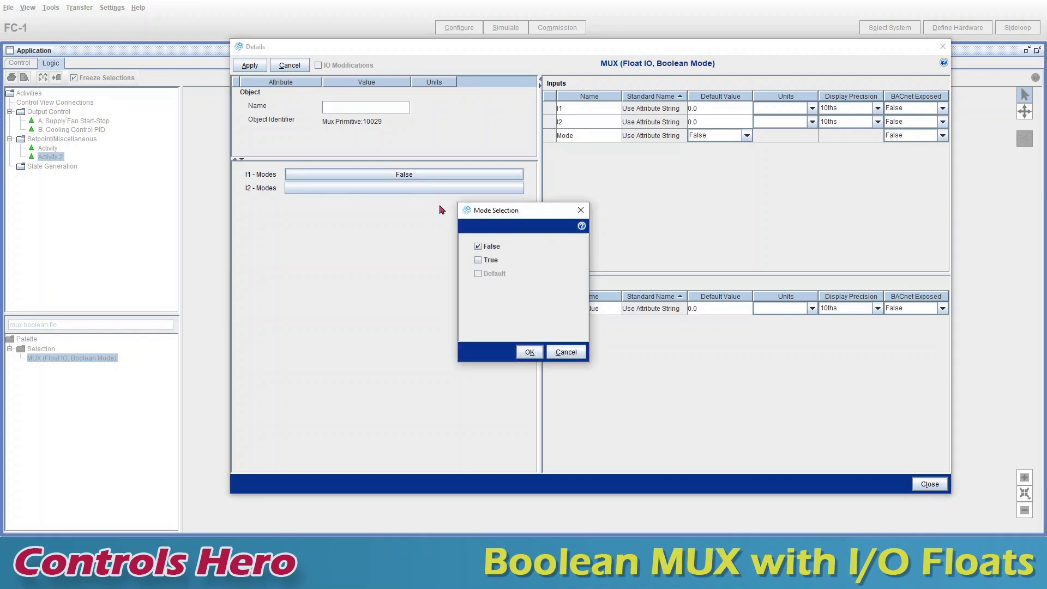
left_click(478, 246)
left_click(529, 353)
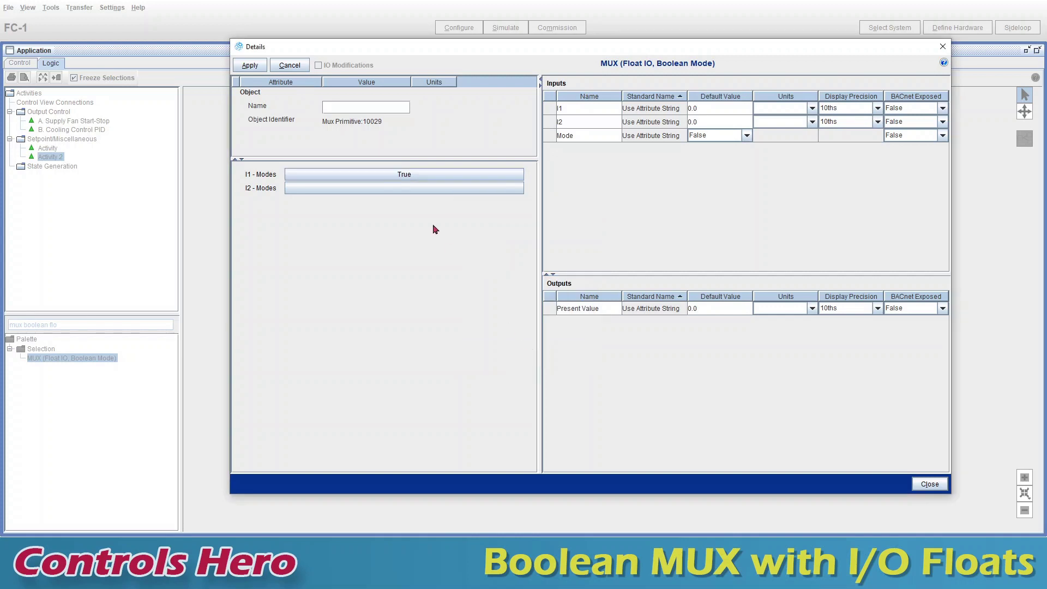
left_click(430, 191)
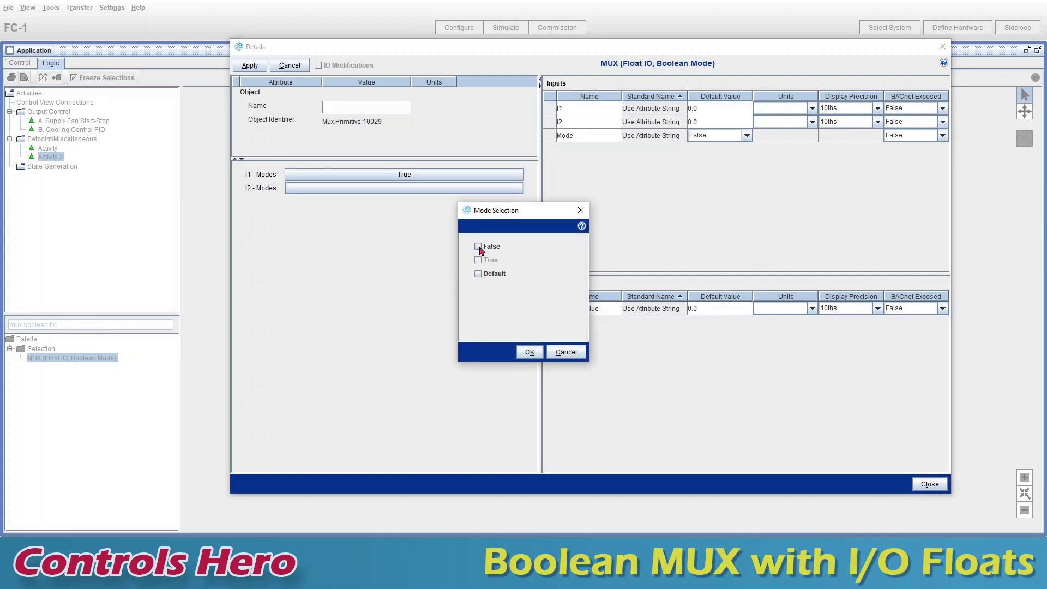
left_click(527, 353)
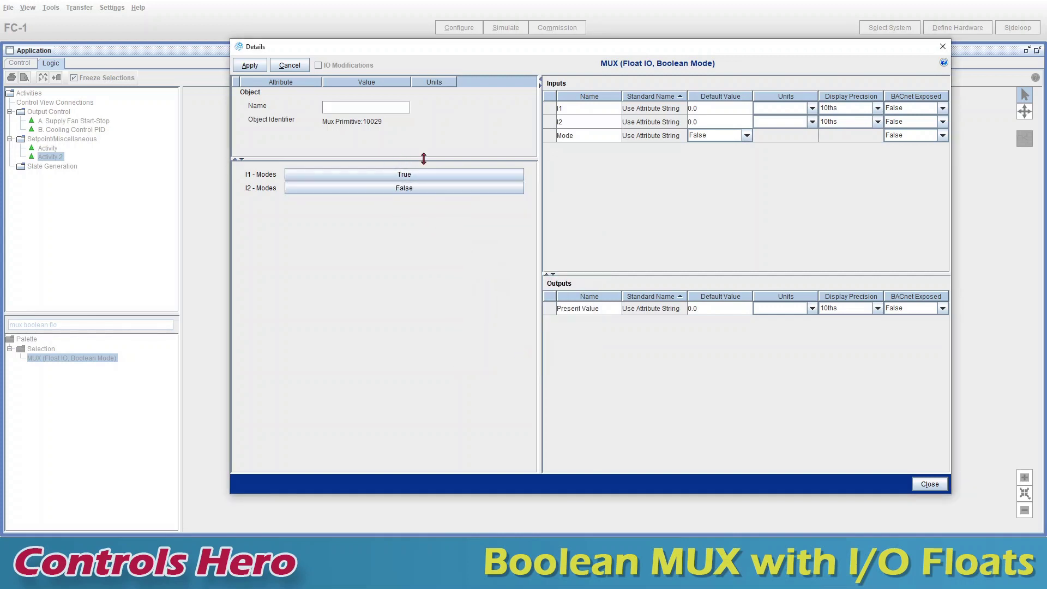
left_click(254, 69)
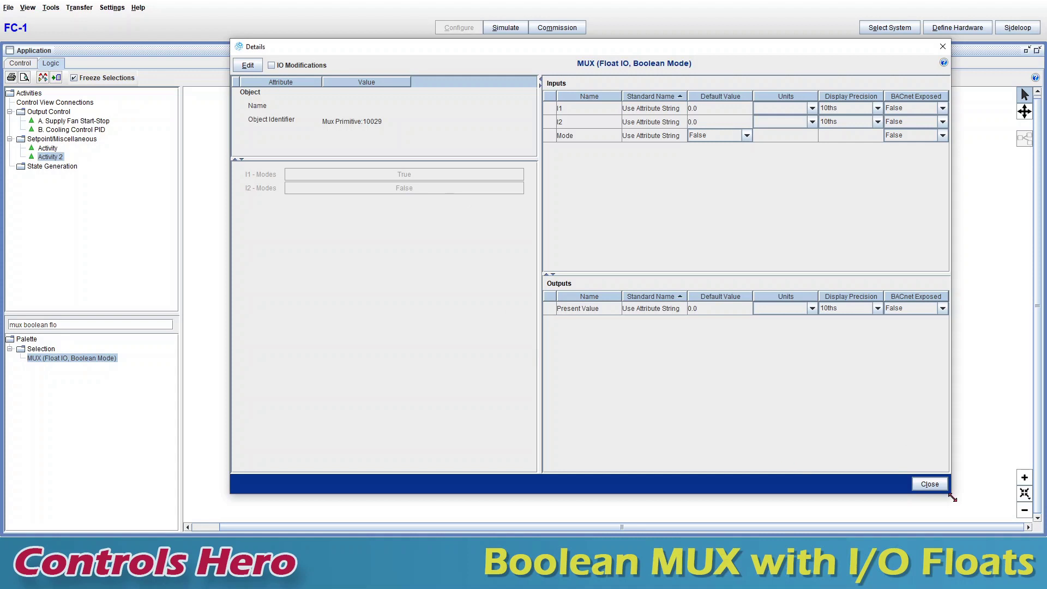
left_click(940, 485)
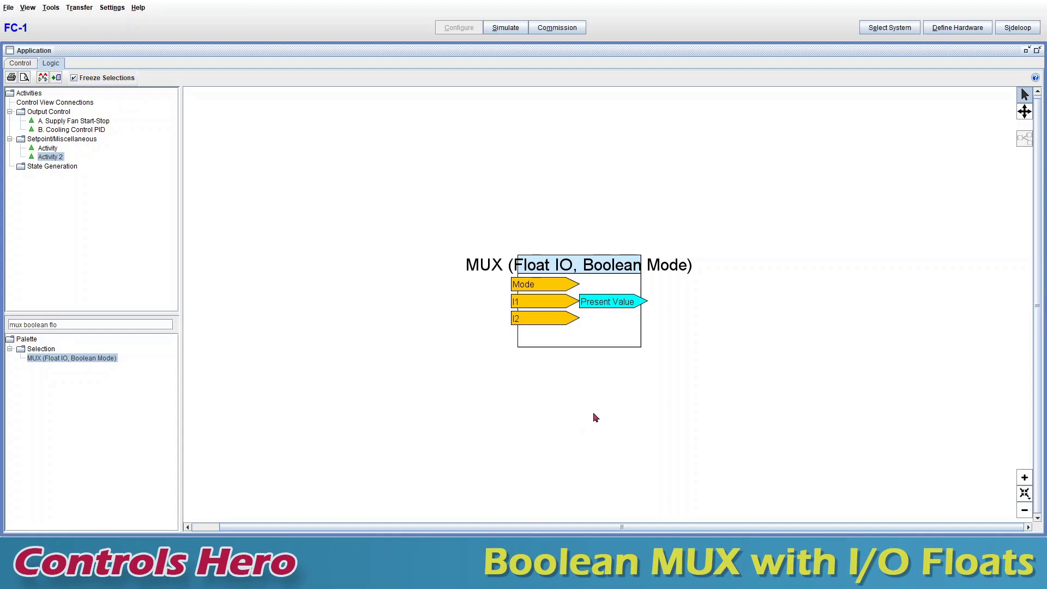
double_click(597, 339)
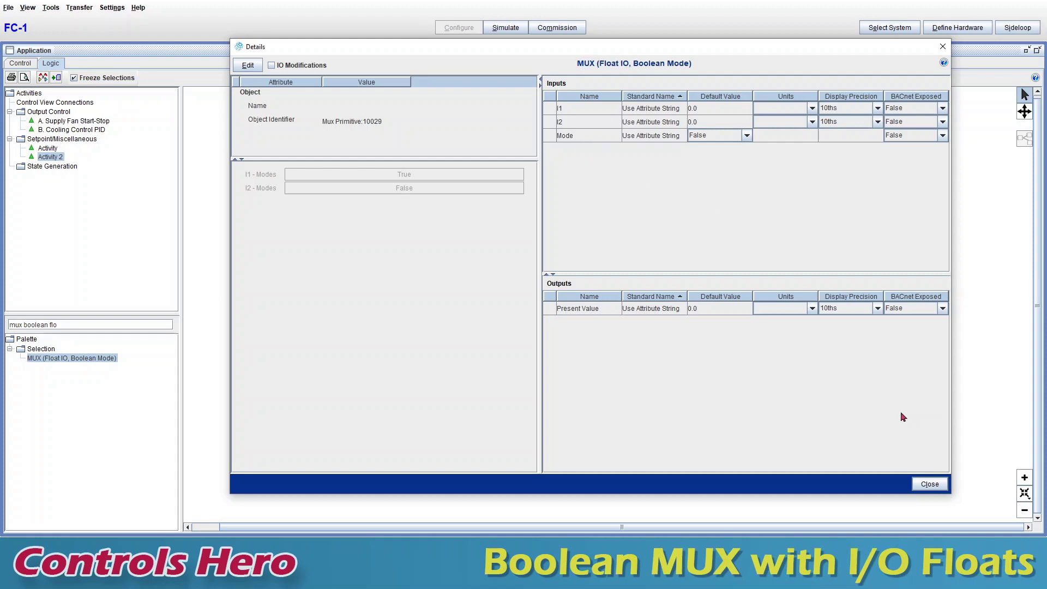
- Give MUX input I1 a default value of 78 and I2 a default of 72, apply, and close the details
left_click(249, 66)
left_click(715, 109)
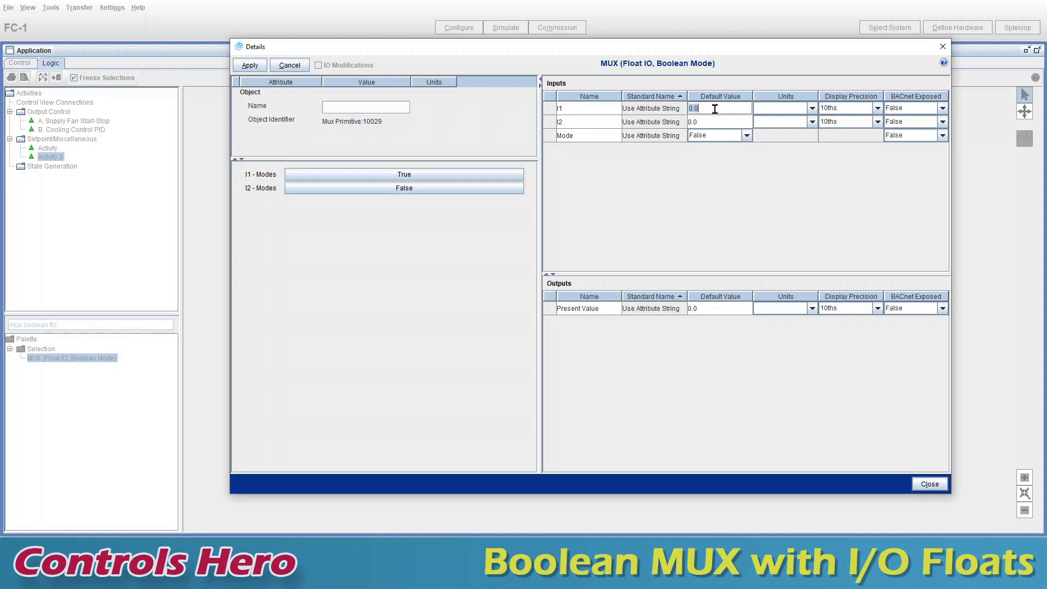
type("78")
left_click(733, 118)
left_click(250, 65)
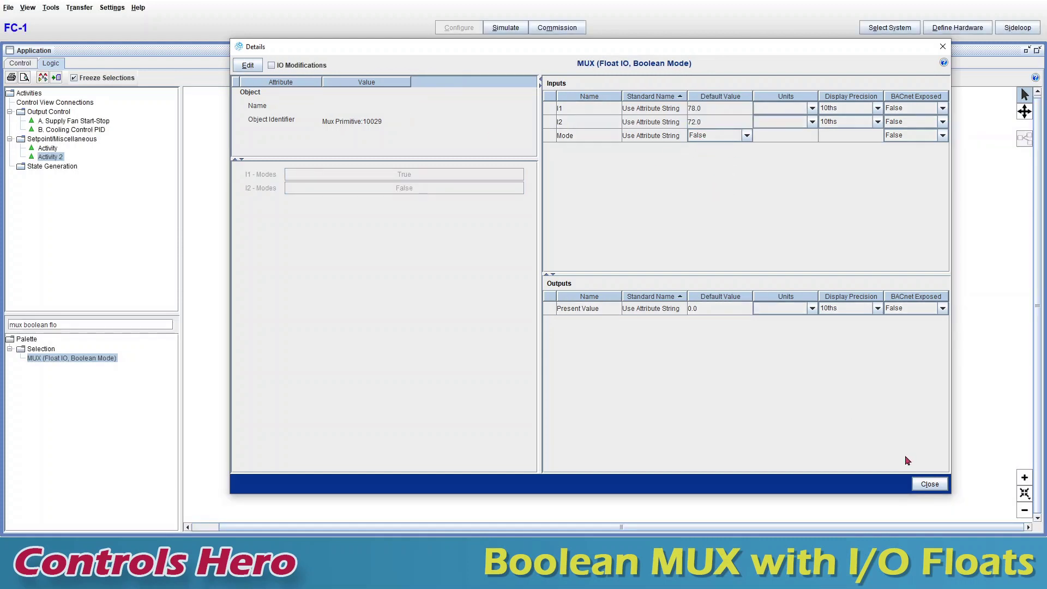
left_click(930, 485)
left_click(600, 409)
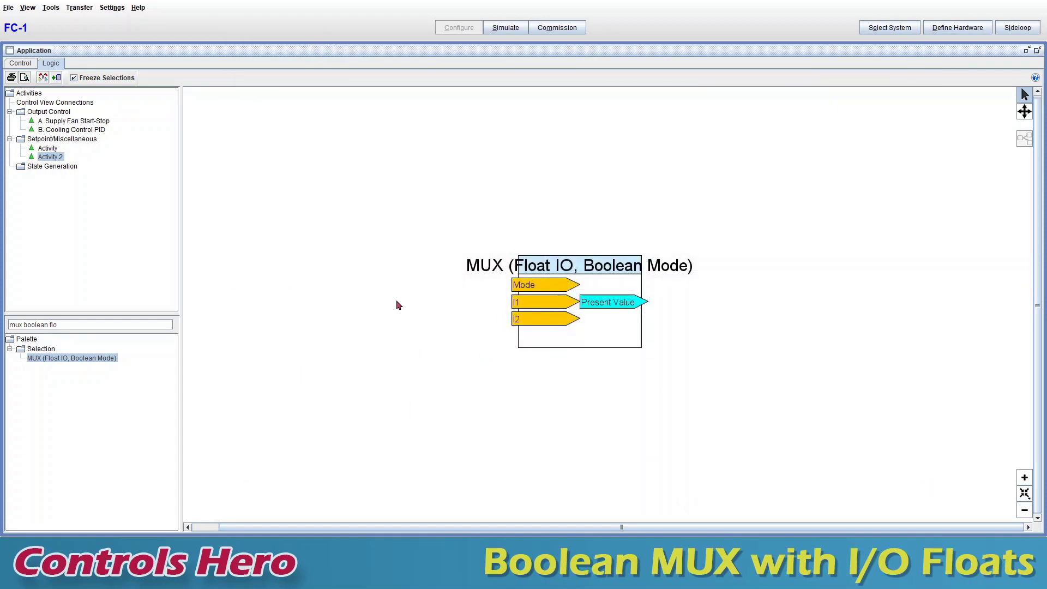
- Filter the palette for 'const', trial-wire a Constant (Float) block to MUX input I1, then delete it
key("ctrl+a")
key("BackSpace")
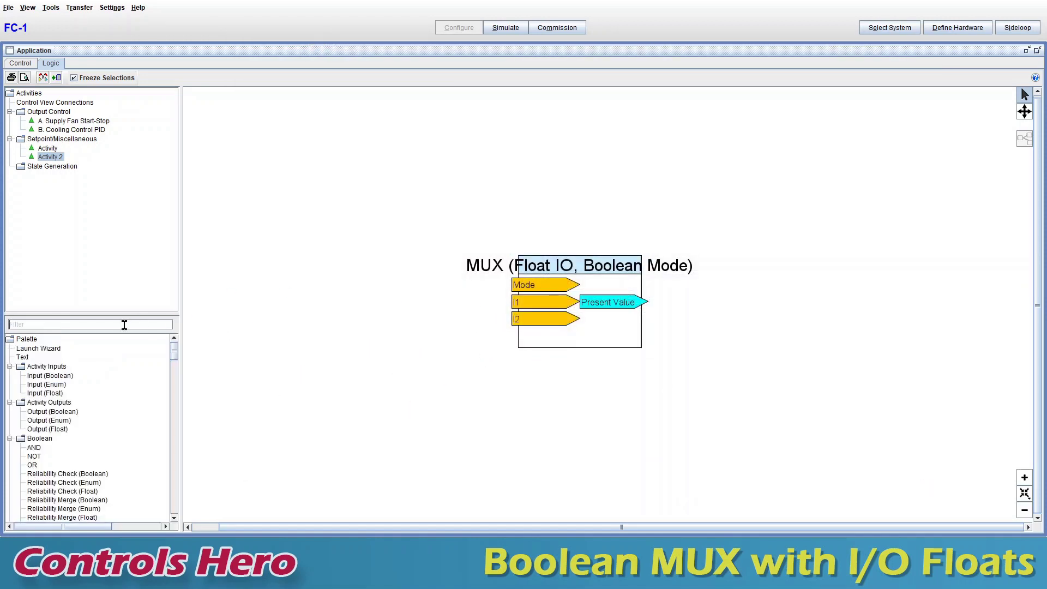
type("const")
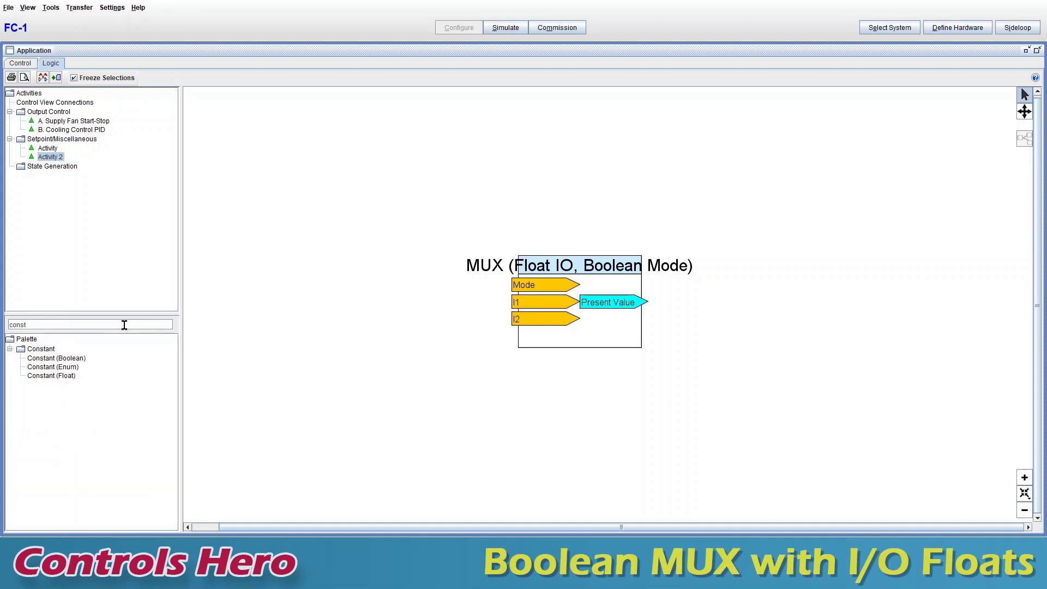
left_click_drag(65, 376, 280, 315)
left_click_drag(354, 310, 528, 306)
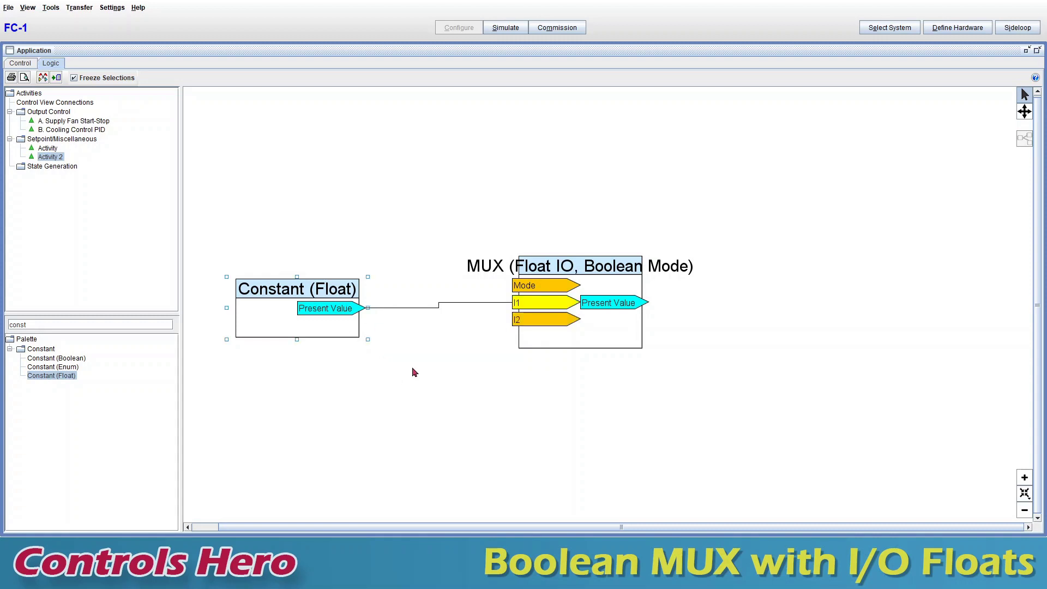
key("Delete")
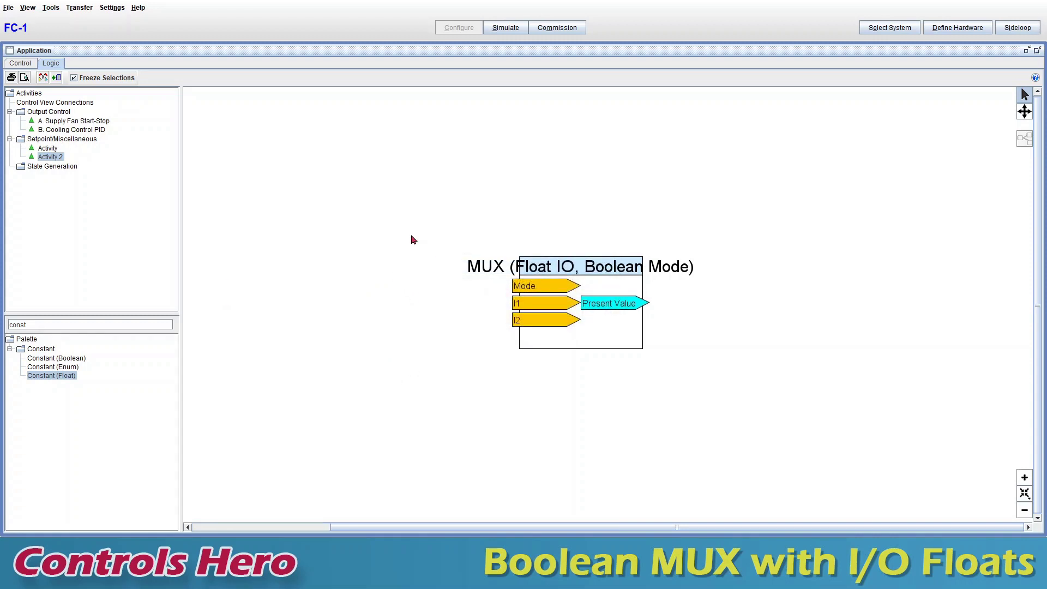
- In the MUX block details, rename input I1 to '78' and I2 to '72', apply, and close
double_click(545, 320)
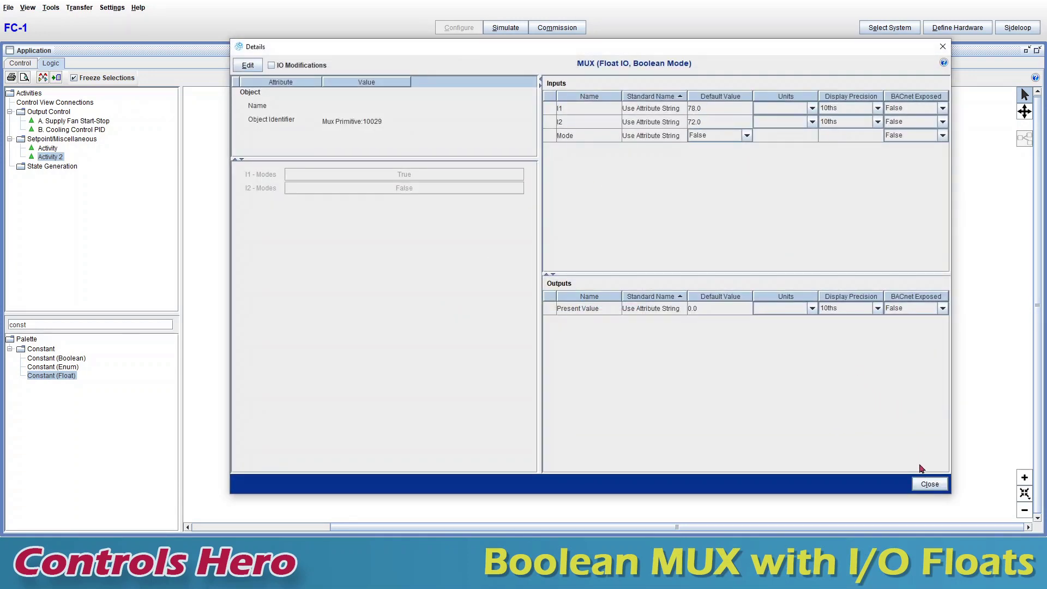
left_click(931, 489)
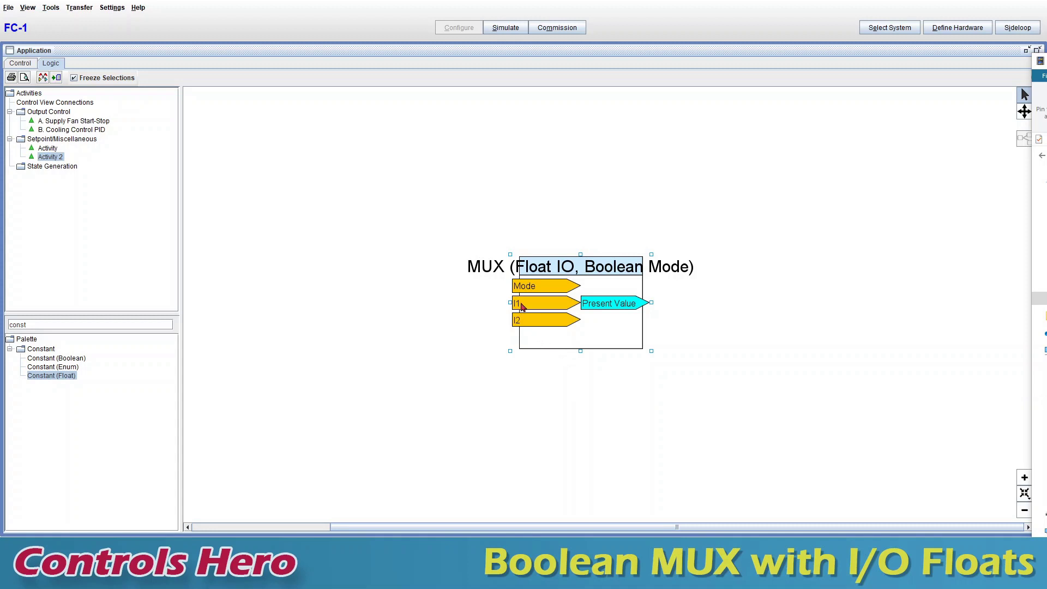
double_click(552, 318)
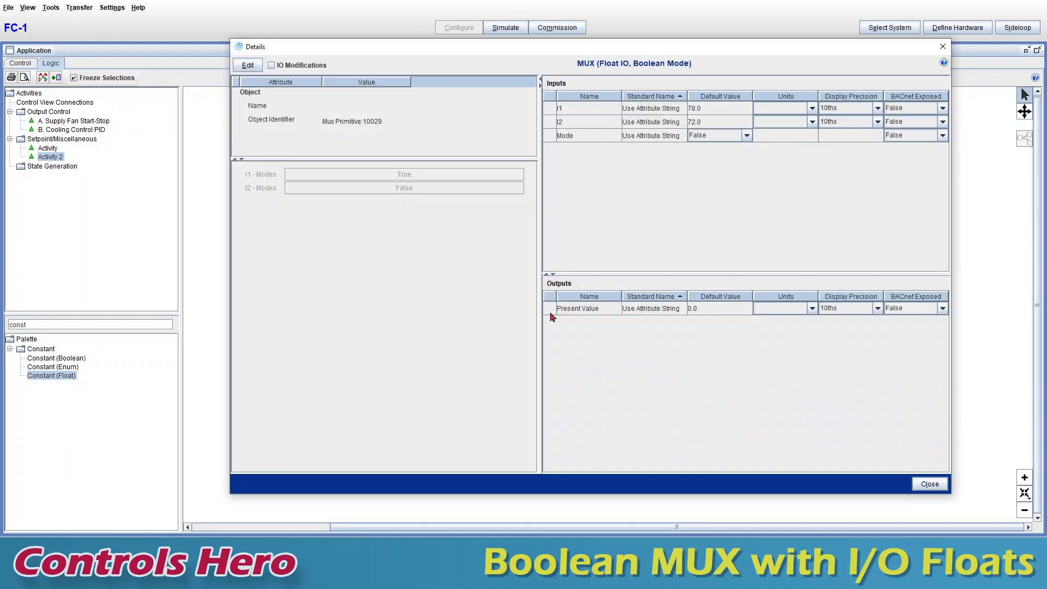
left_click(249, 65)
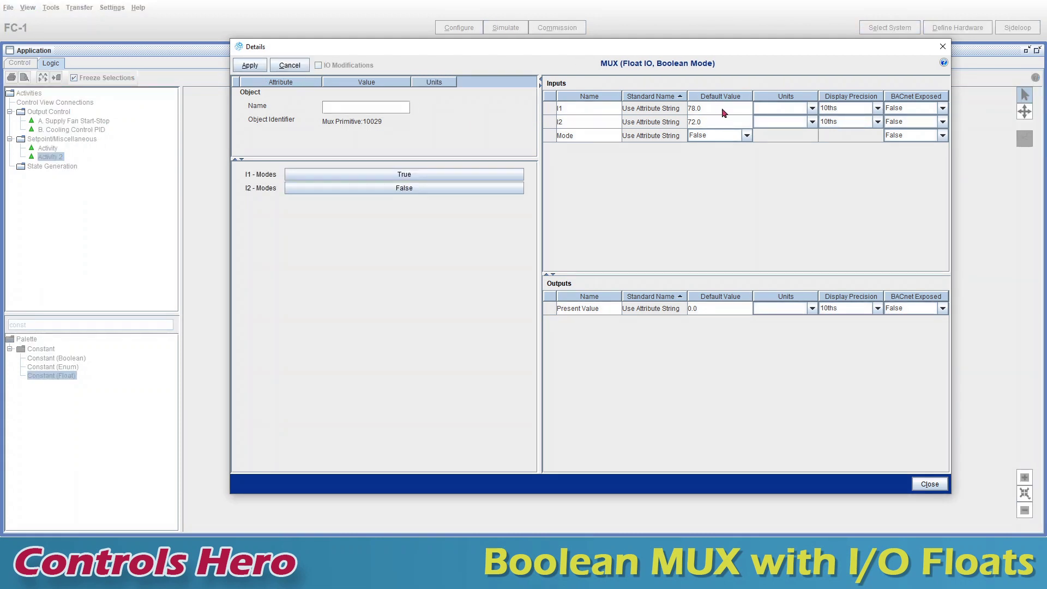
double_click(589, 109)
type("78")
double_click(600, 121)
type("72")
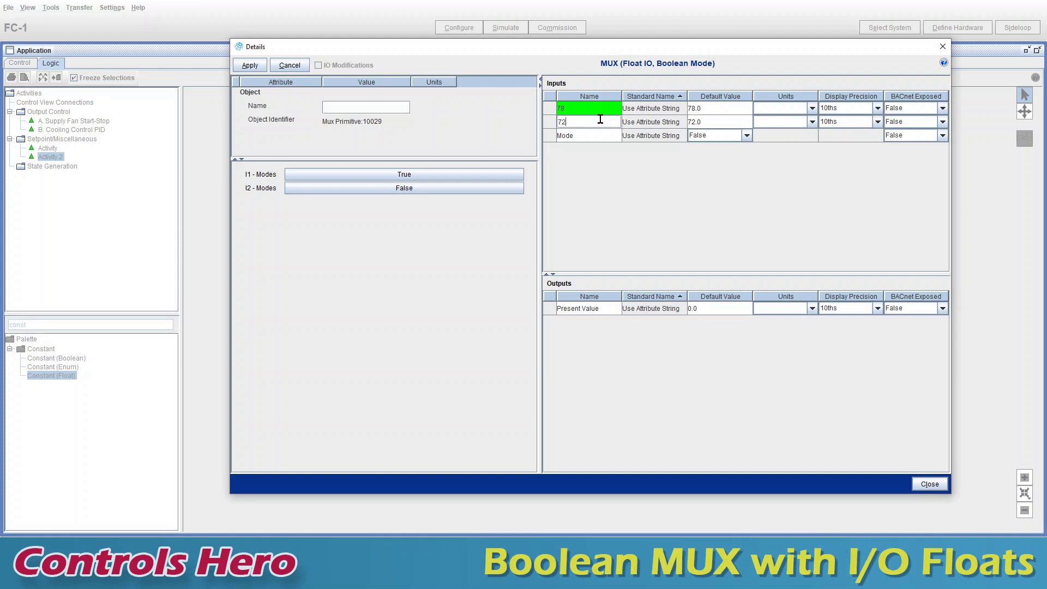
left_click(257, 66)
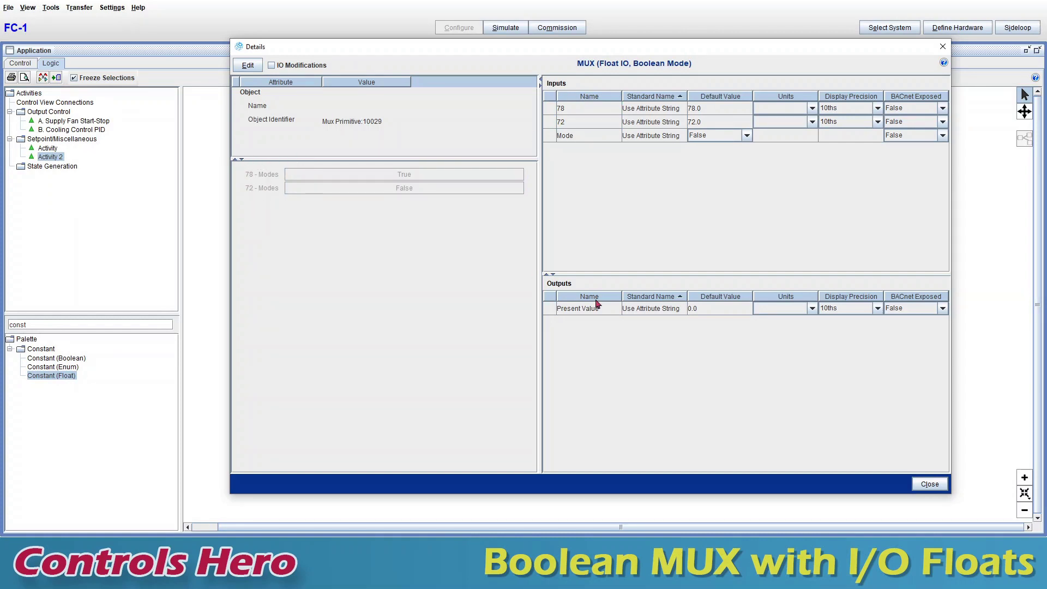
left_click(930, 484)
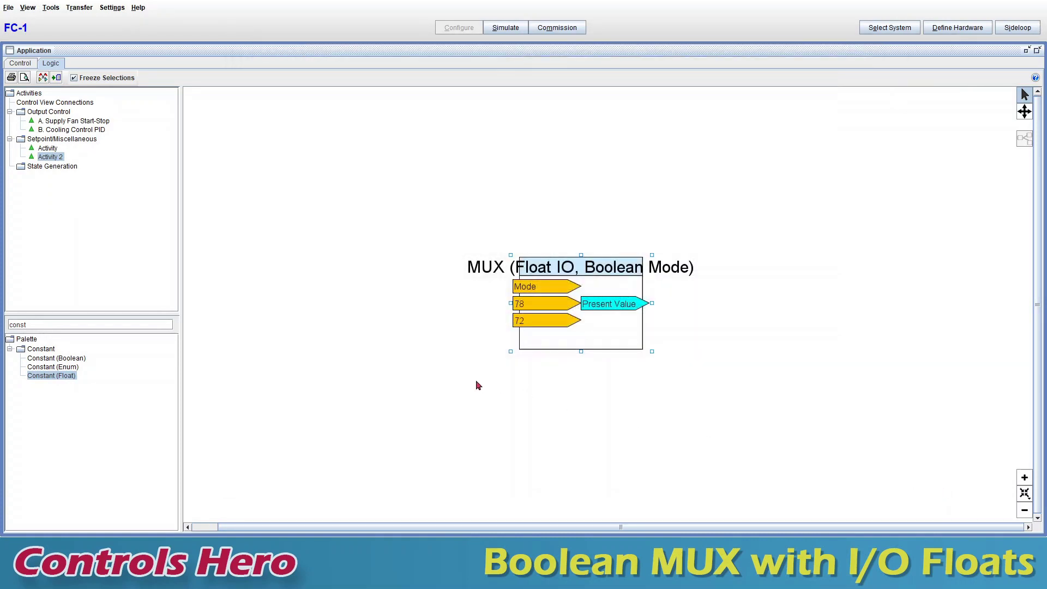